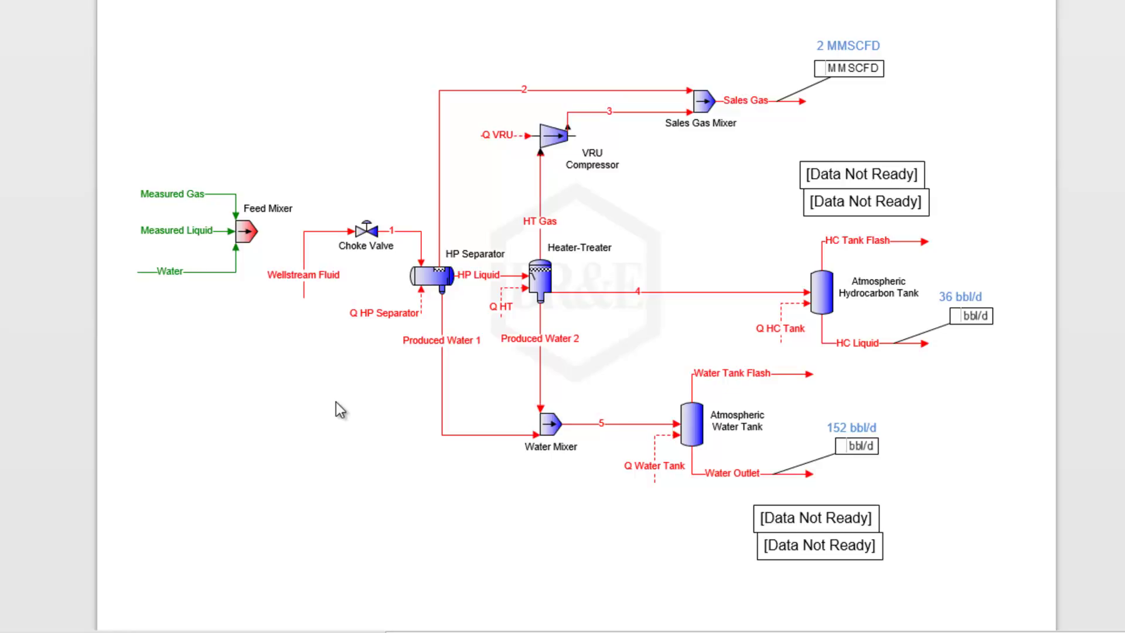
Review the Heater-Treater block and the Water Tank Flash and HC Tank Flash streams.
mouse_move(444, 280)
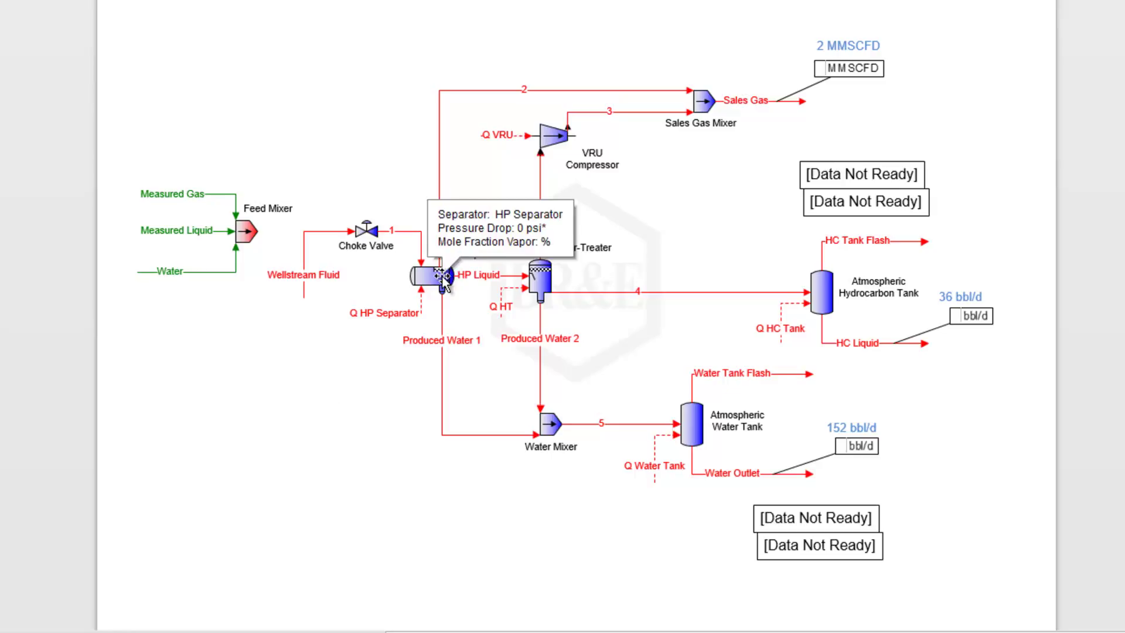
left_click(535, 280)
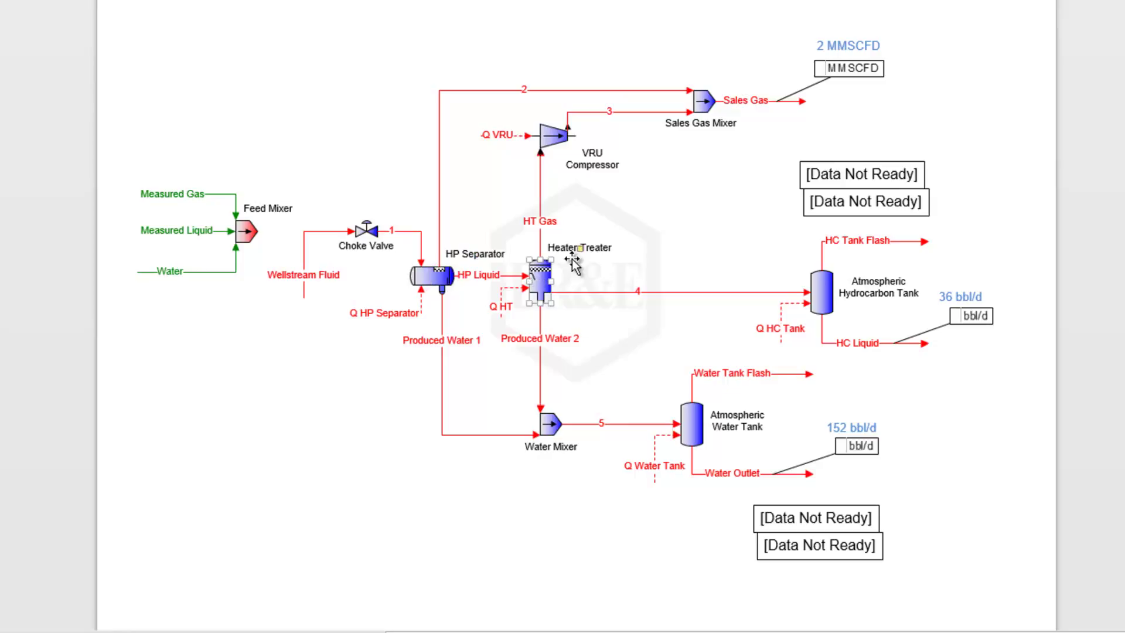
left_click(649, 226)
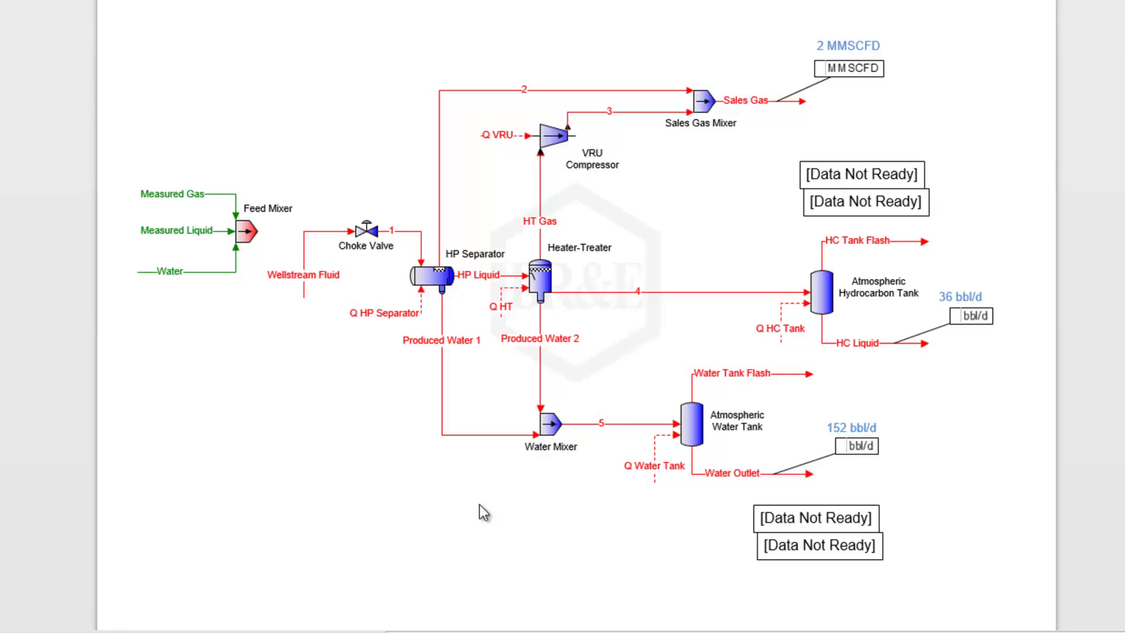
left_click(744, 374)
left_click(777, 396)
left_click(857, 241)
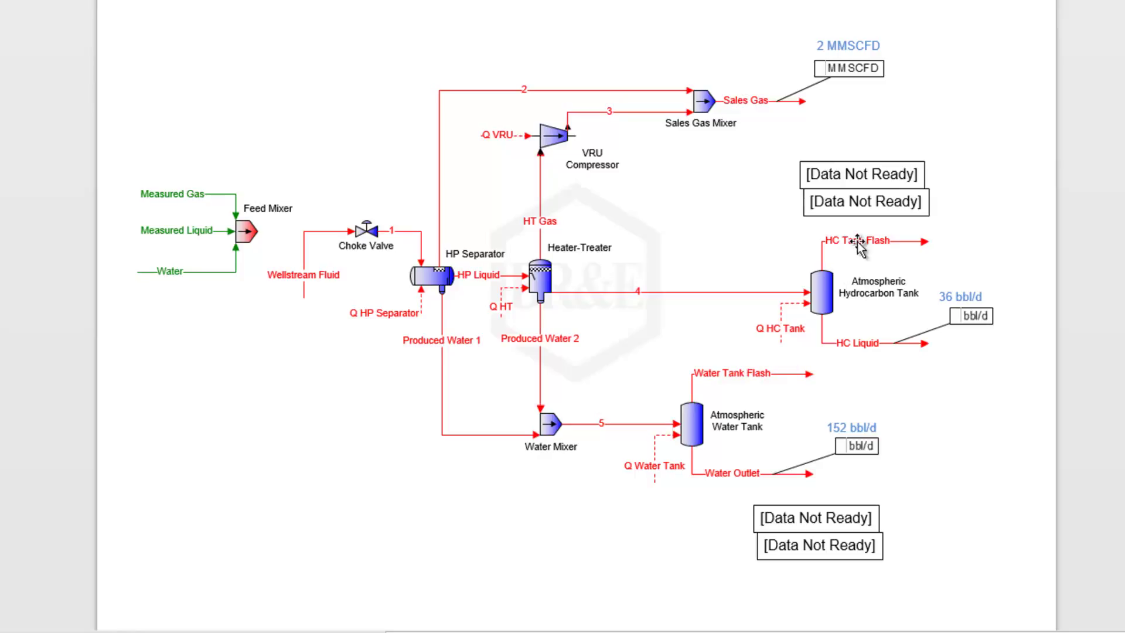
left_click(989, 253)
Review the Wellstream Fluid, HC Liquid, Water Outlet and Measured Gas streams.
left_click(326, 231)
left_click(516, 480)
left_click(927, 349)
left_click(727, 488)
left_click(586, 505)
left_click(197, 204)
left_click(200, 240)
Attach the Wellstream Fluid inlet to the Feed Mixer outlet port.
left_click(191, 232)
mouse_move(198, 266)
left_click_drag(304, 298, 259, 239)
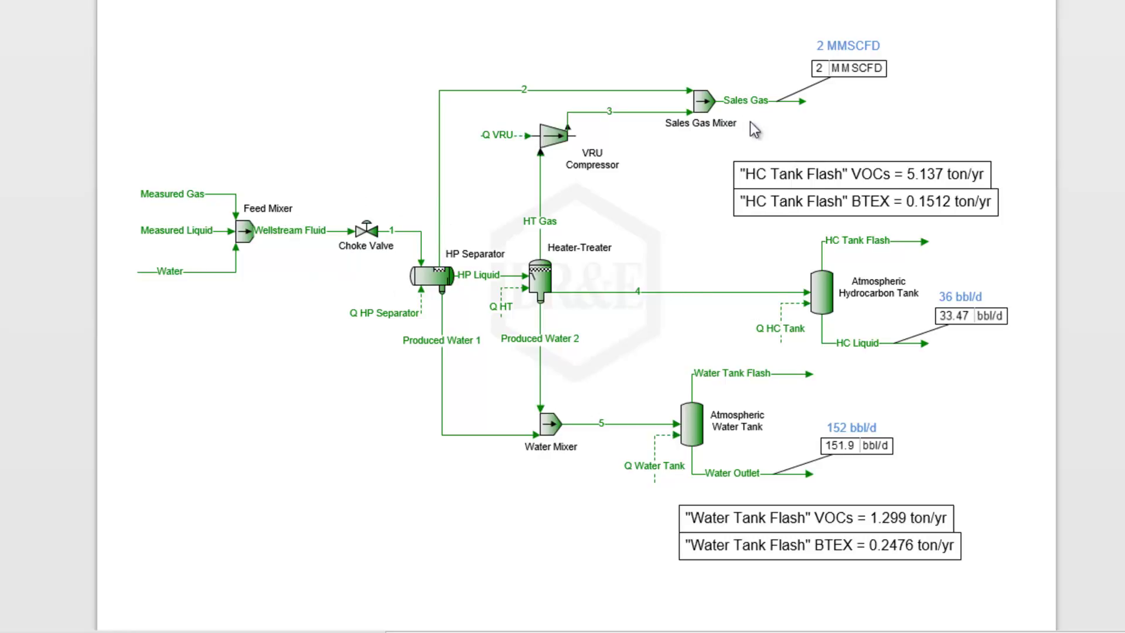
Check the solved Water Tank Flash, HC Tank Flash and HC Liquid stream results.
left_click(744, 375)
left_click(845, 242)
left_click(981, 380)
Set Measured Liquid's Std Liquid Volumetric Flow to 38 bbl/d.
mouse_move(877, 345)
double_click(193, 233)
left_click(644, 387)
type("38")
key("Return")
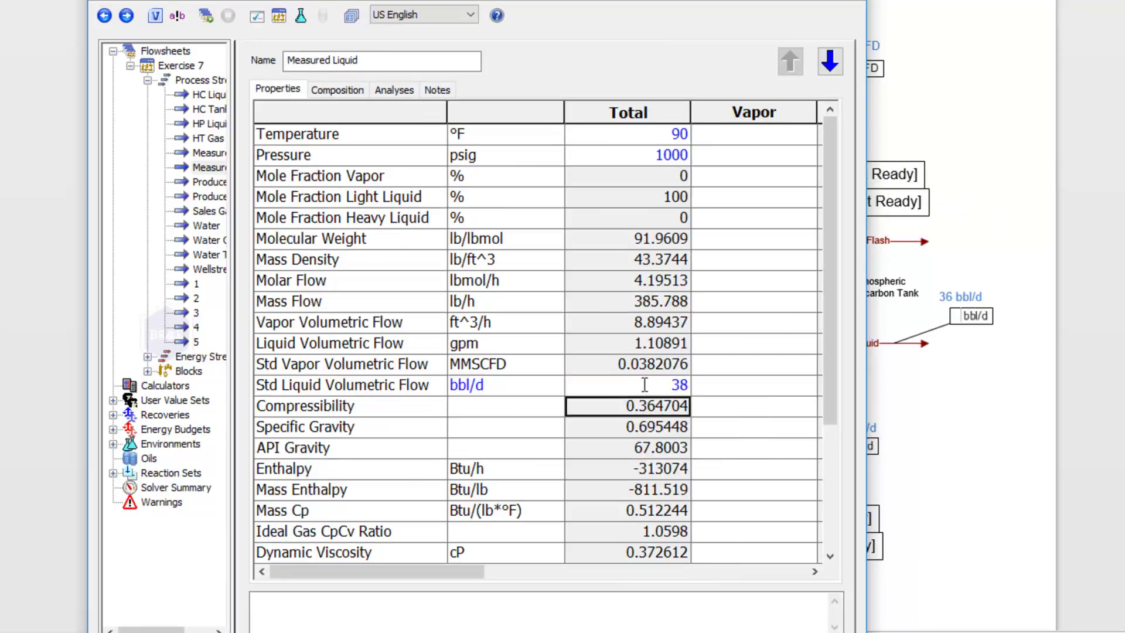
Create a simple solver on that flow value named Liquid Flow Solver.
left_click(644, 385)
right_click(642, 384)
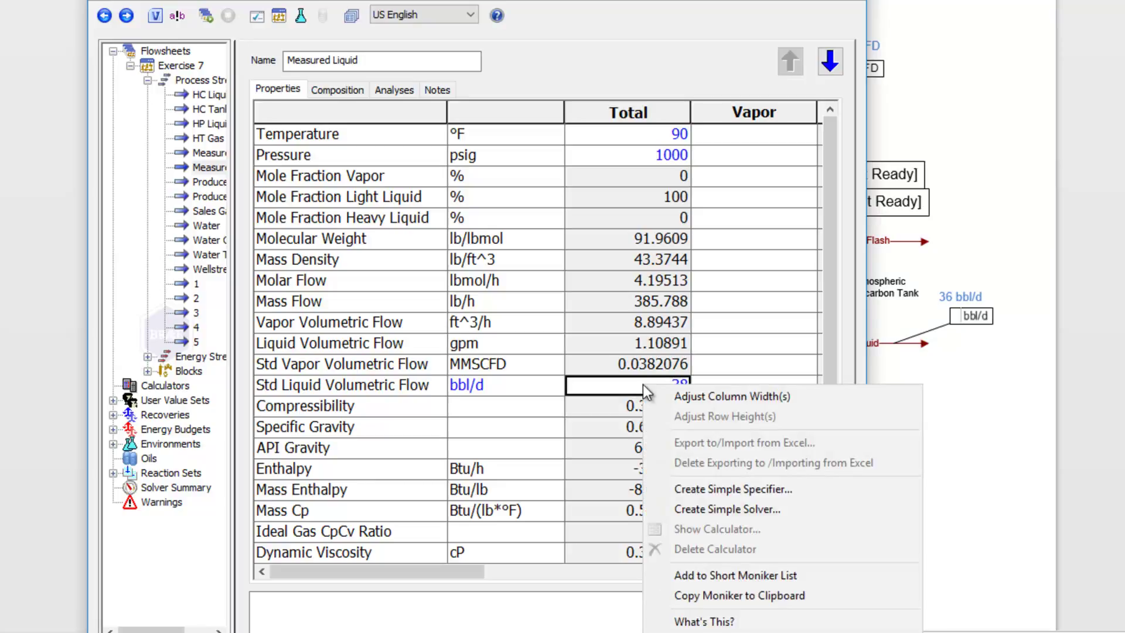
left_click(743, 509)
left_click_drag(410, 64, 272, 64)
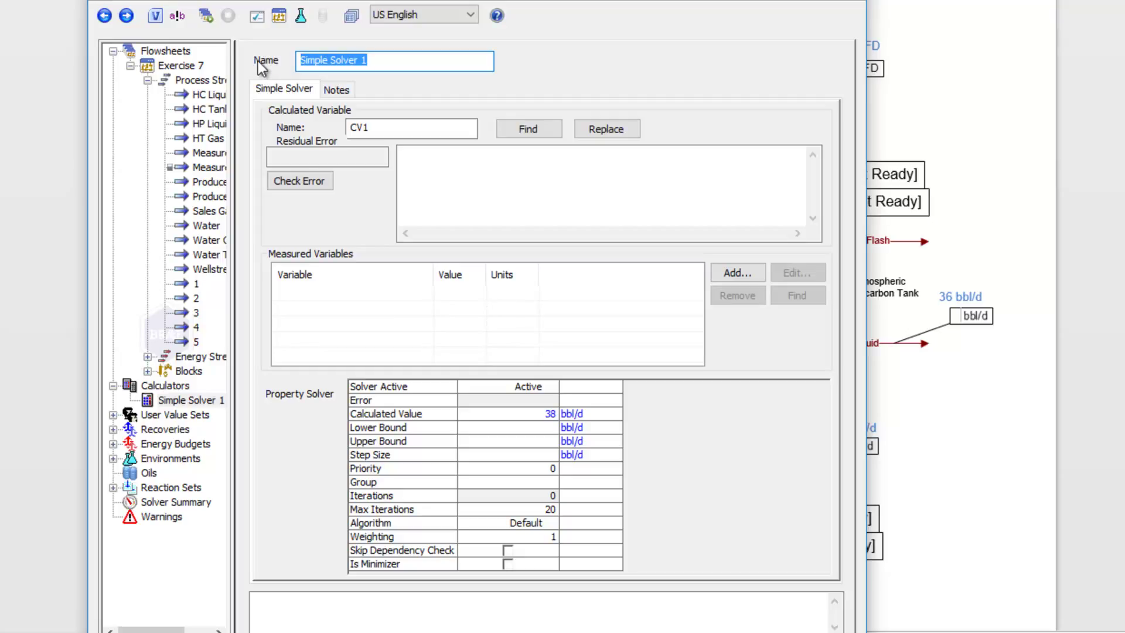
type("Liquid FLow")
key("BackSpace")
key("BackSpace")
key("BackSpace")
key("BackSpace")
type("Flow Solver")
key("Tab")
Enter the residual error expression LiquidFlow - 36.
mouse_move(368, 141)
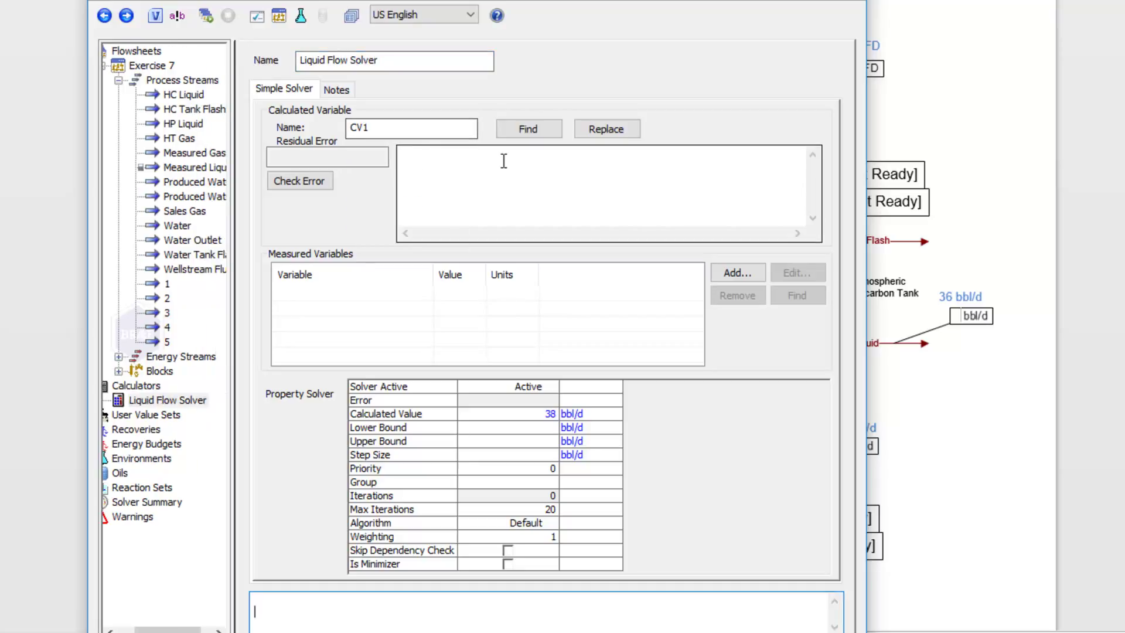
left_click(504, 161)
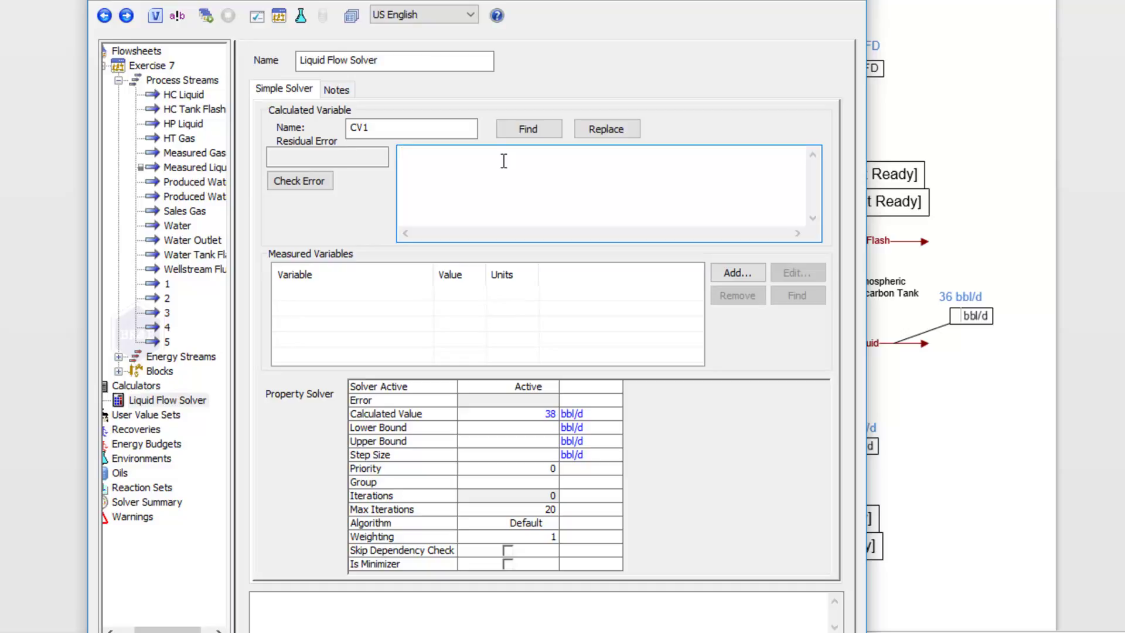
type("L")
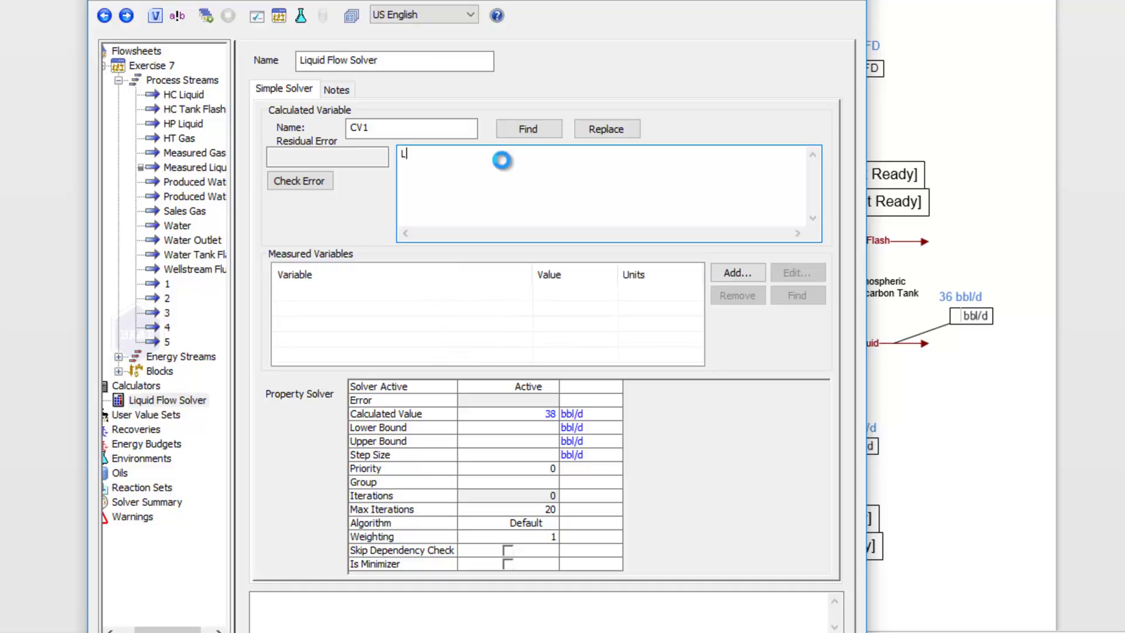
type("iquidFlow - 36")
Browse Exercise 7 process streams to HC Liquid's Total phase properties for a new measured variable.
left_click(747, 273)
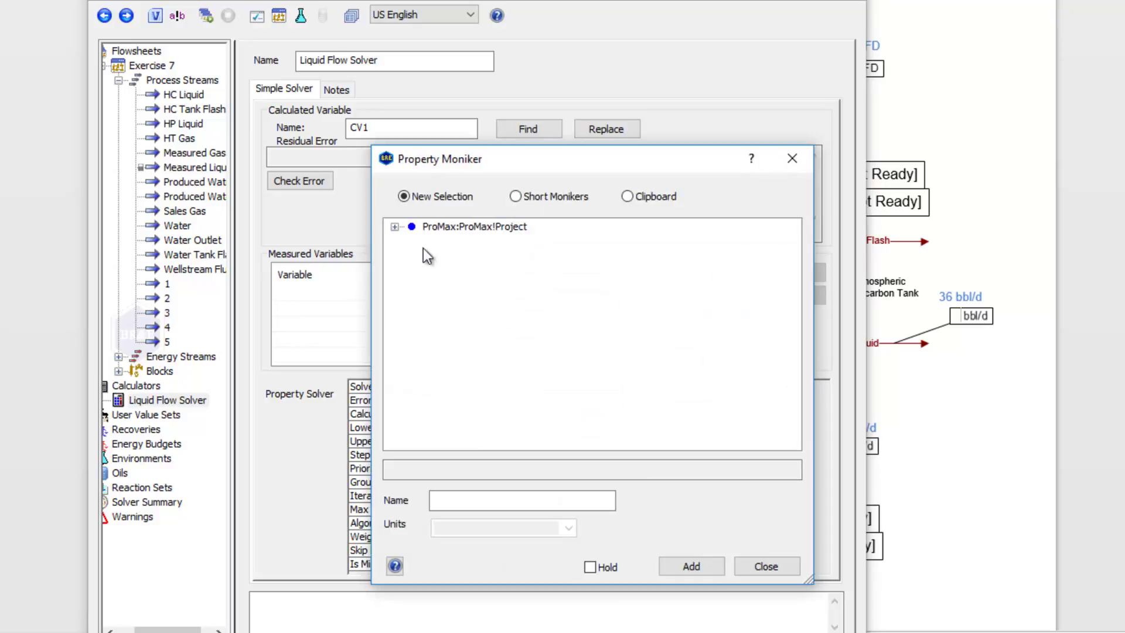
left_click(394, 226)
left_click(412, 241)
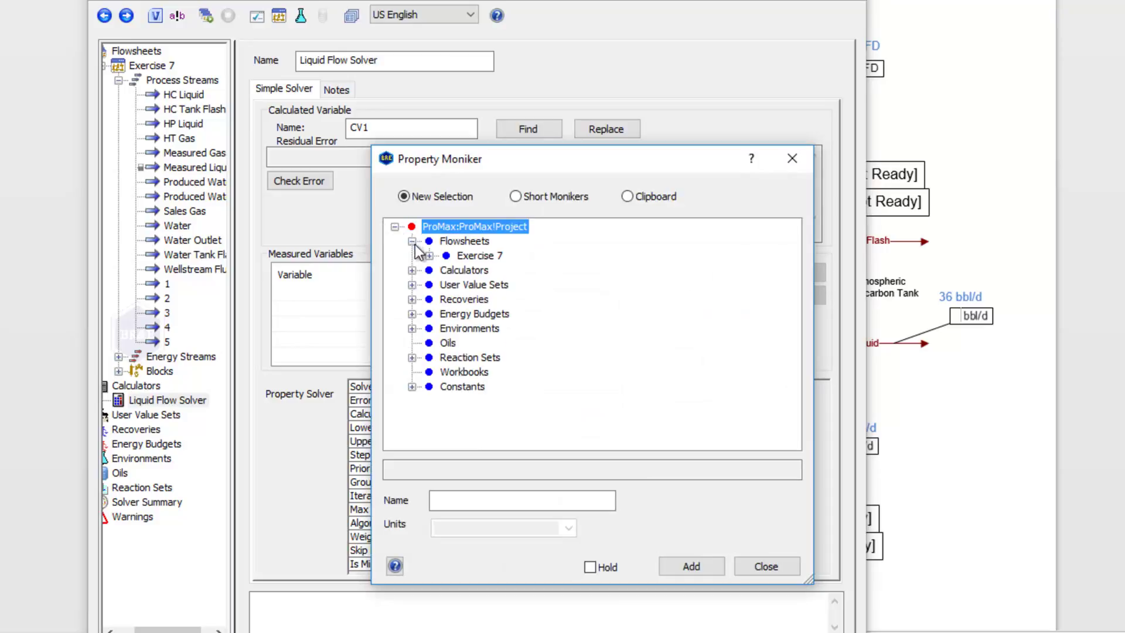
left_click(428, 256)
left_click(447, 270)
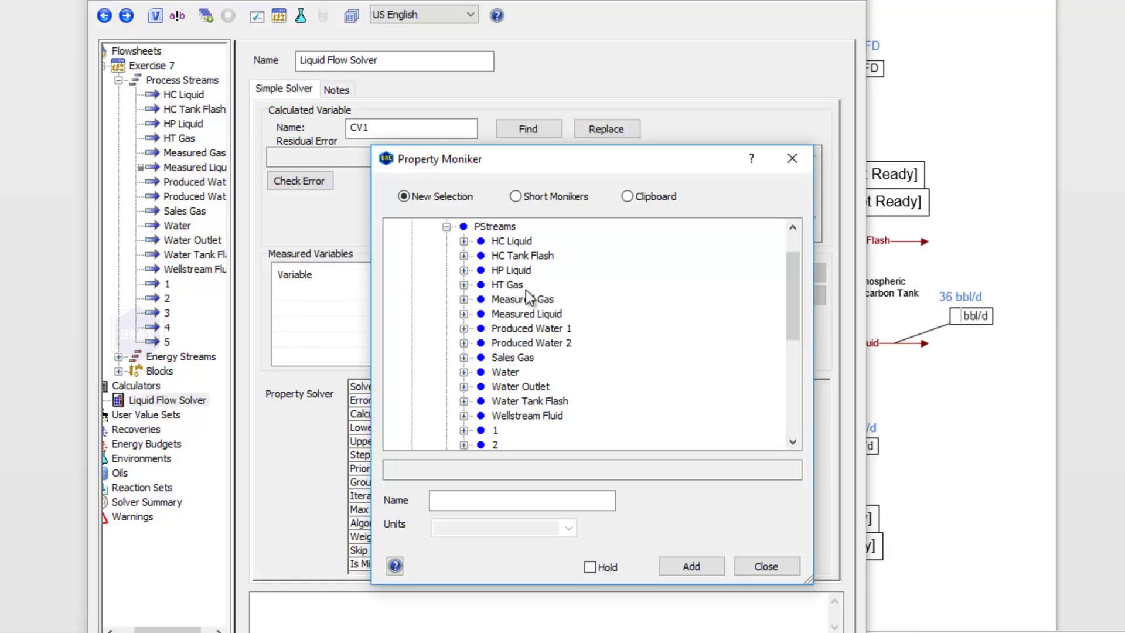
left_click(497, 241)
left_click(463, 241)
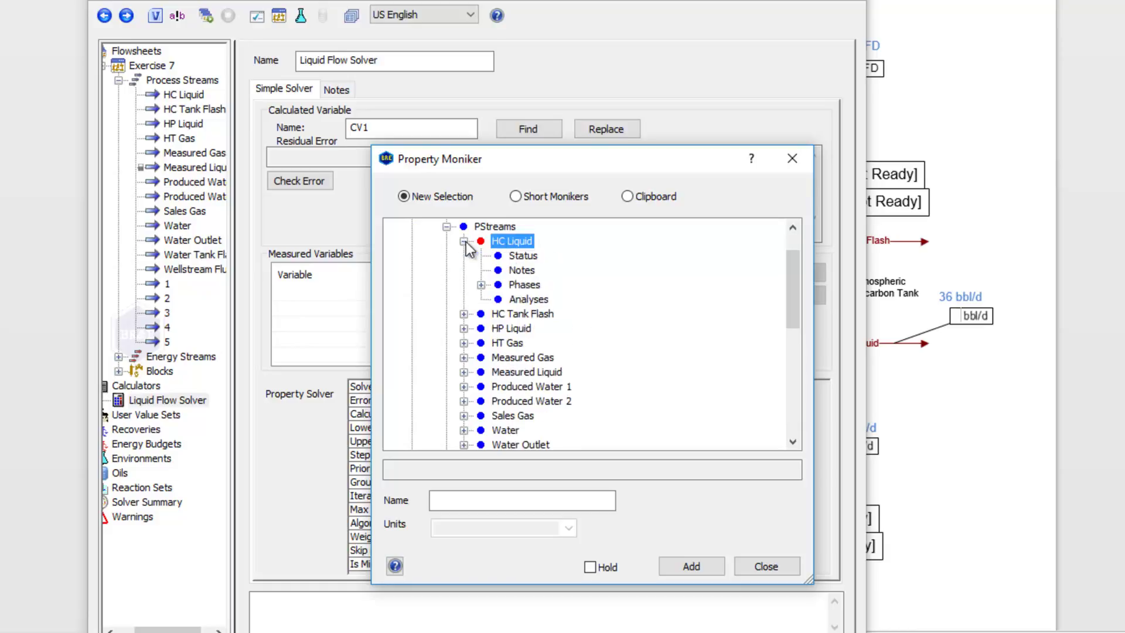
left_click(481, 284)
left_click(497, 299)
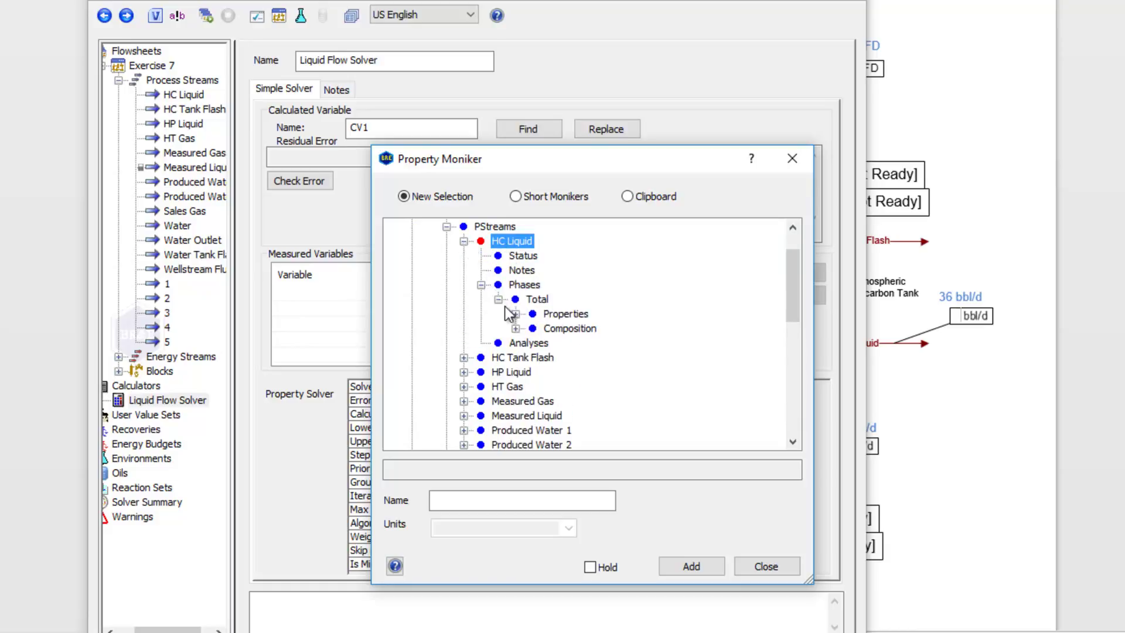
left_click(516, 314)
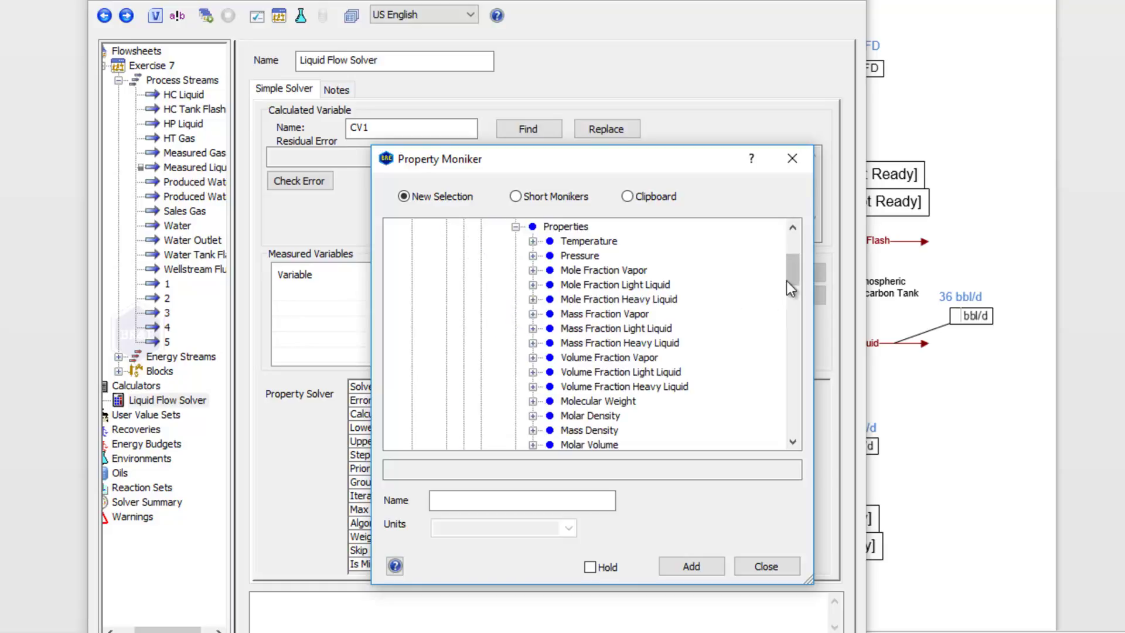
Add HC Liquid's Std Liquid Volumetric Flow as measured variable LiquidFlow.
left_click_drag(788, 280, 795, 303)
left_click(612, 388)
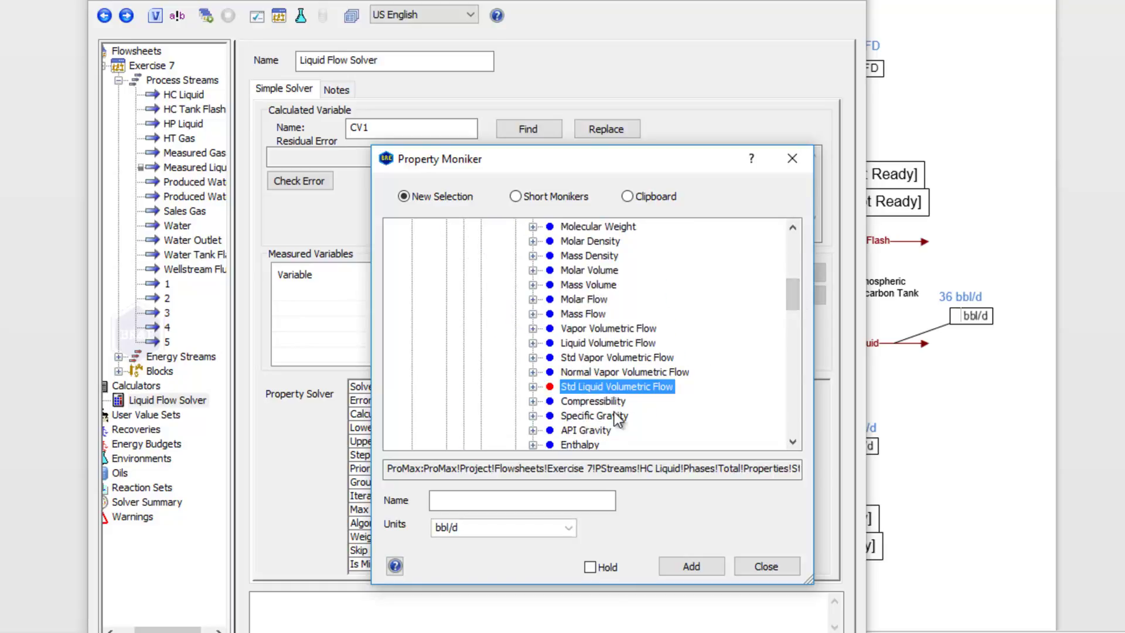
left_click(506, 499)
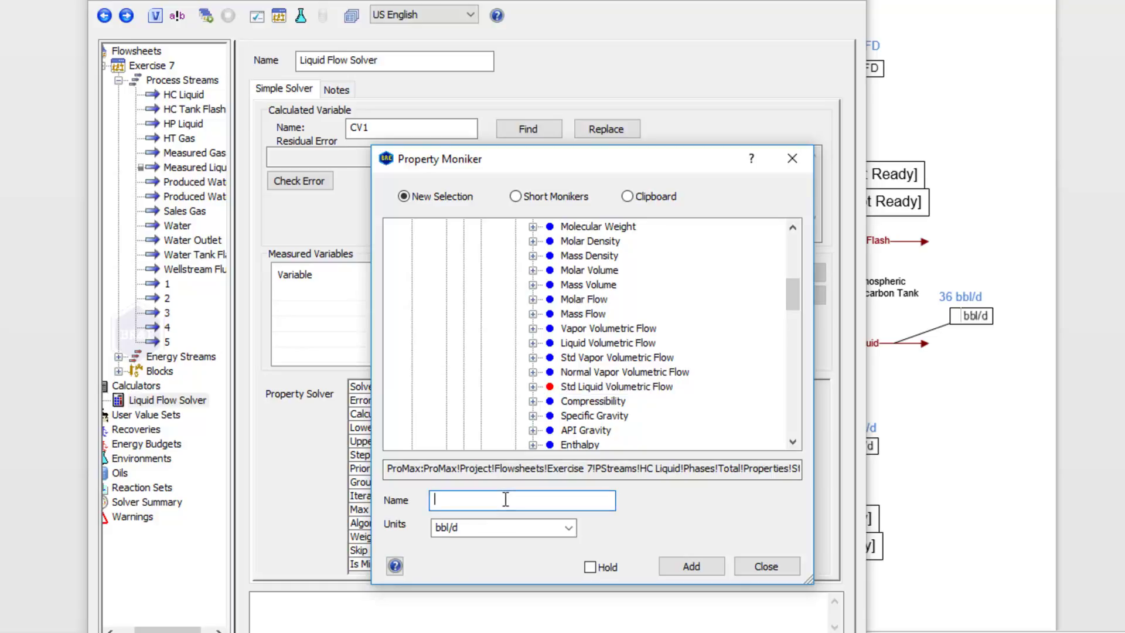
type("LiquidFlow")
left_click(686, 571)
Verify the residual has no syntax error and close the Liquid Flow Solver.
left_click(306, 296)
left_click(321, 178)
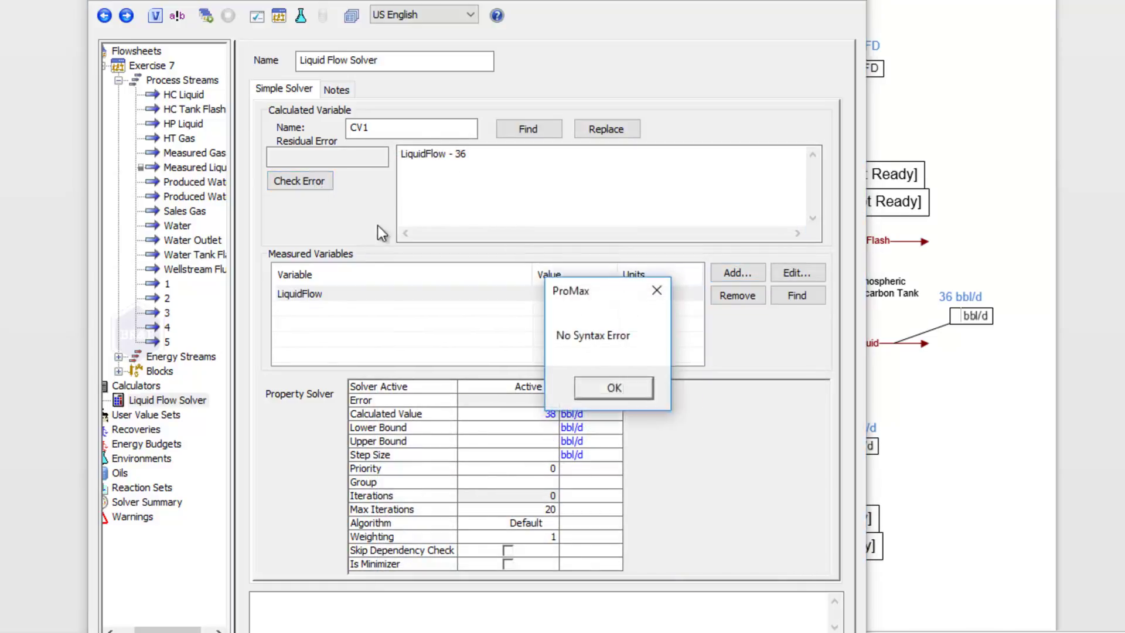
left_click(615, 388)
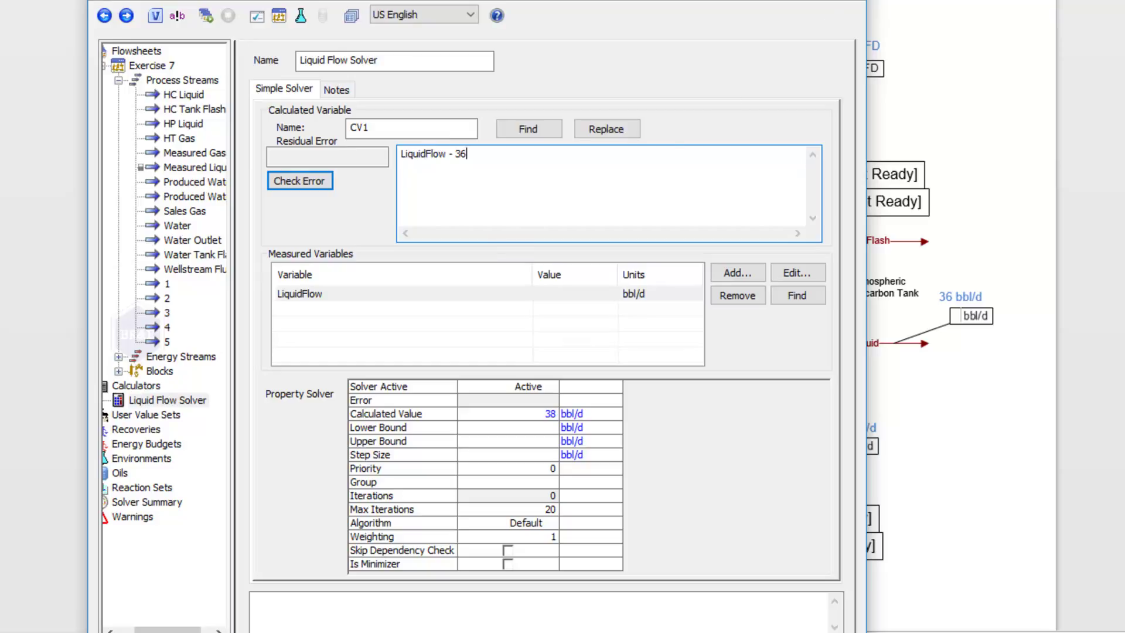
key("Escape")
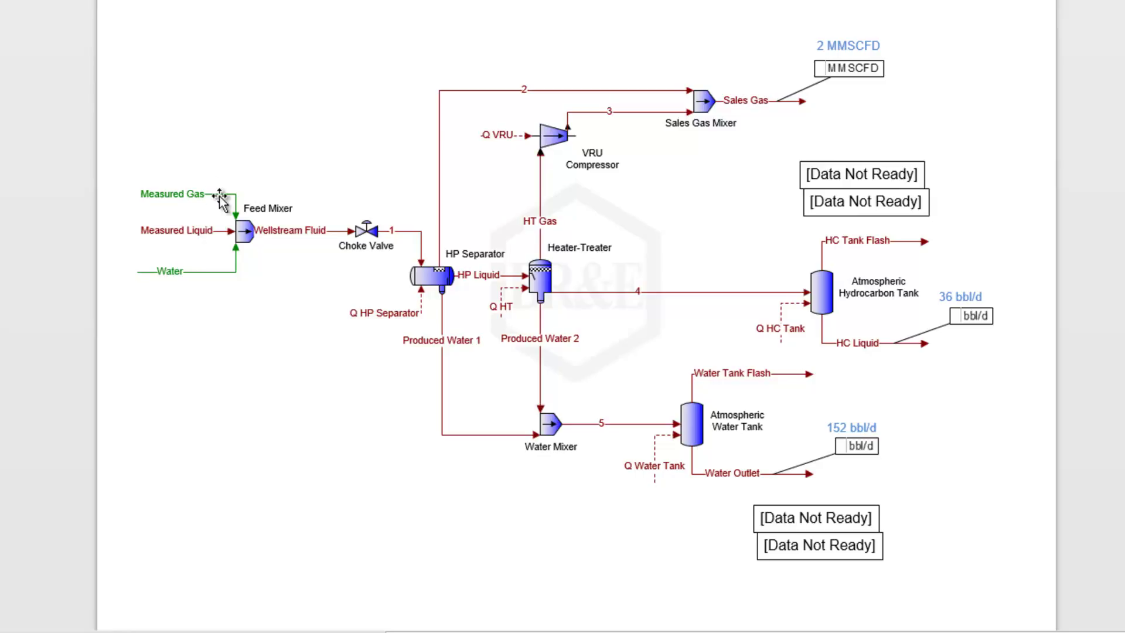
Create a simple solver on Measured Gas's standard vapor volumetric flow.
mouse_move(220, 198)
double_click(215, 199)
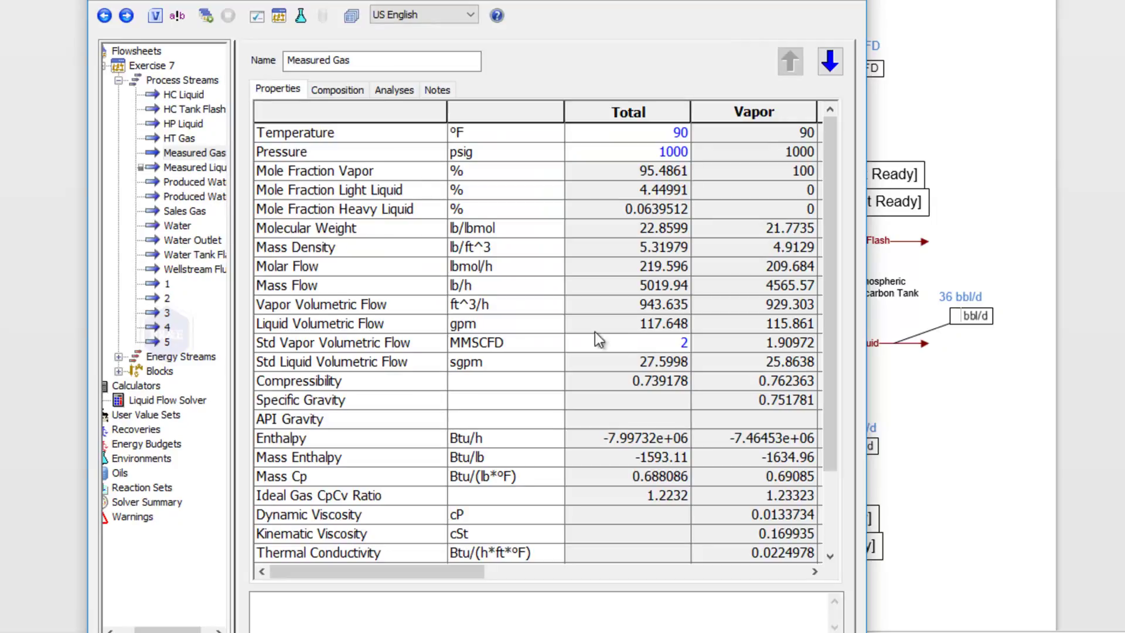
right_click(628, 342)
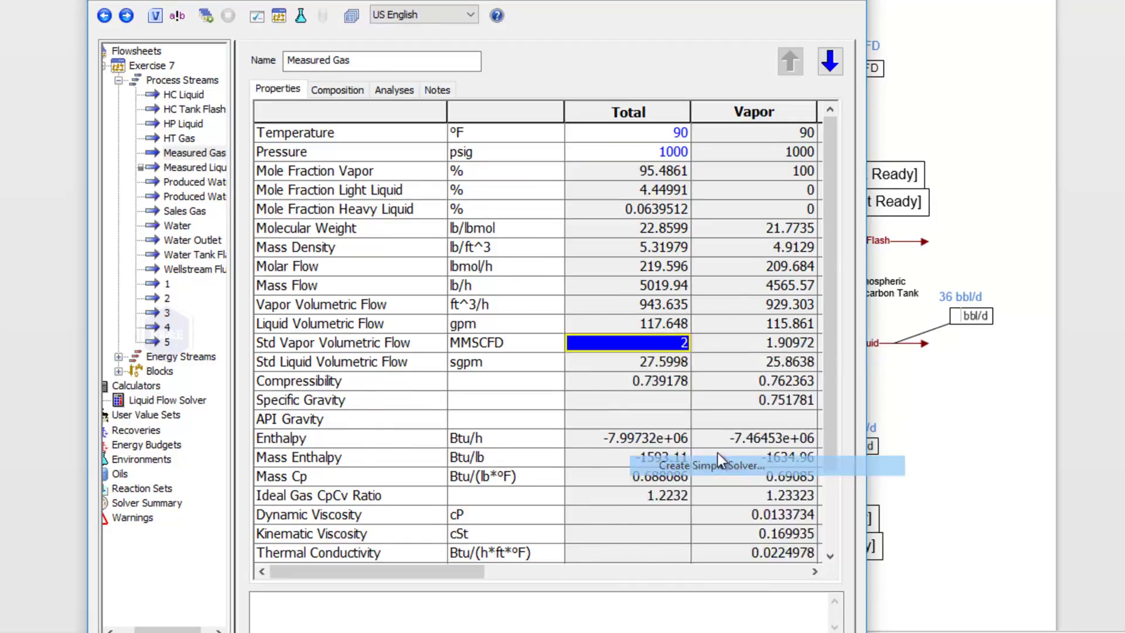
left_click(712, 465)
Name the solver Gas Flow Solver and enter residual GasFlow - 2.
left_click(355, 61)
left_click_drag(355, 64, 252, 68)
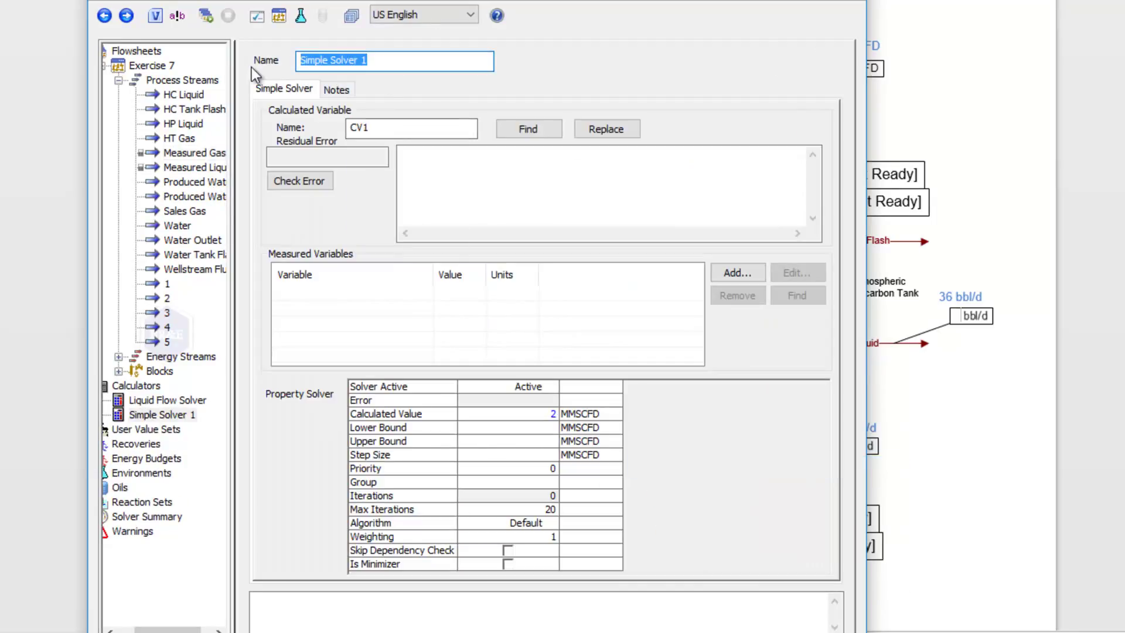
type("Gas FLow")
key("BackSpace")
key("BackSpace")
key("BackSpace")
type("low Solver")
key("Tab")
left_click(551, 167)
type("GasFlow")
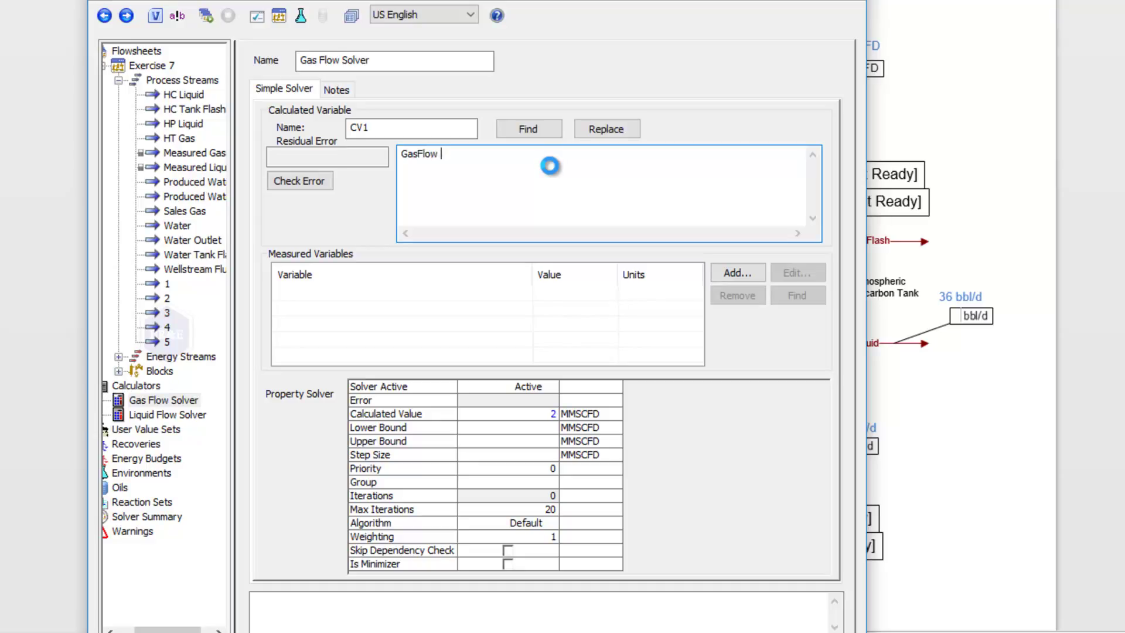
type(" - 2")
Browse to the Sales Gas Total phase properties for a new measured variable.
left_click(740, 271)
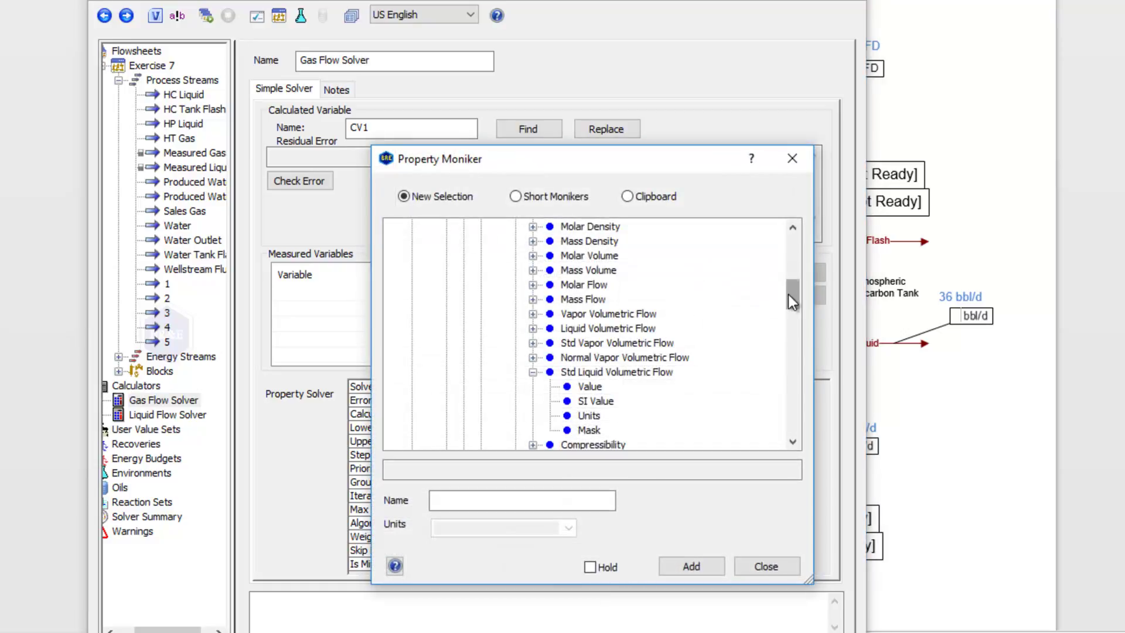
left_click_drag(793, 301, 792, 250)
left_click(464, 285)
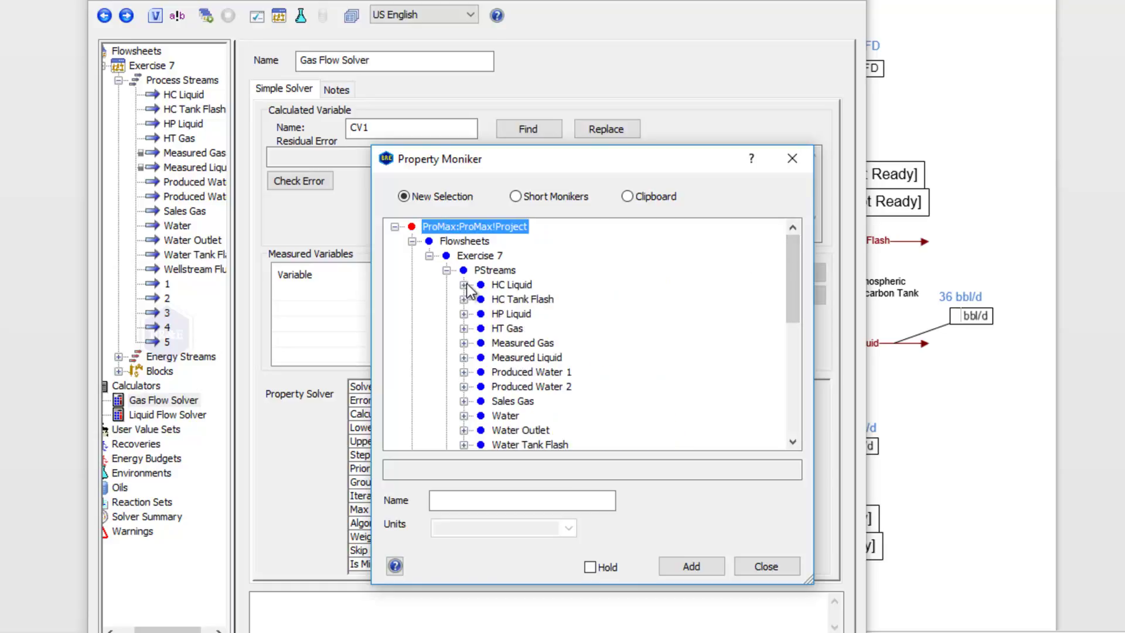
left_click(463, 401)
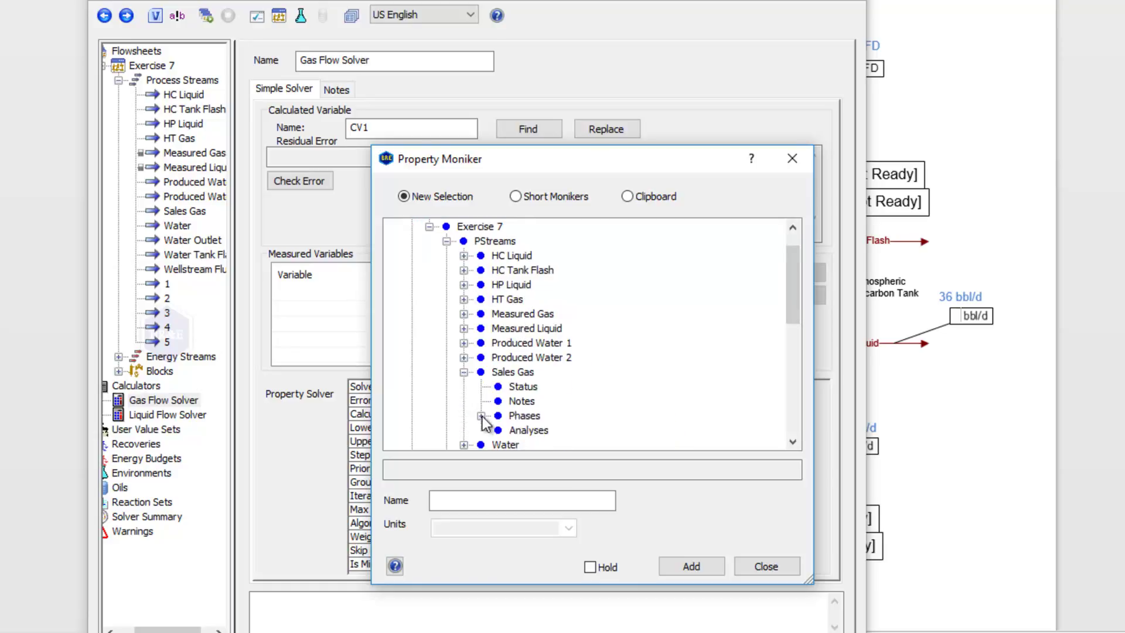
left_click(480, 416)
left_click(499, 430)
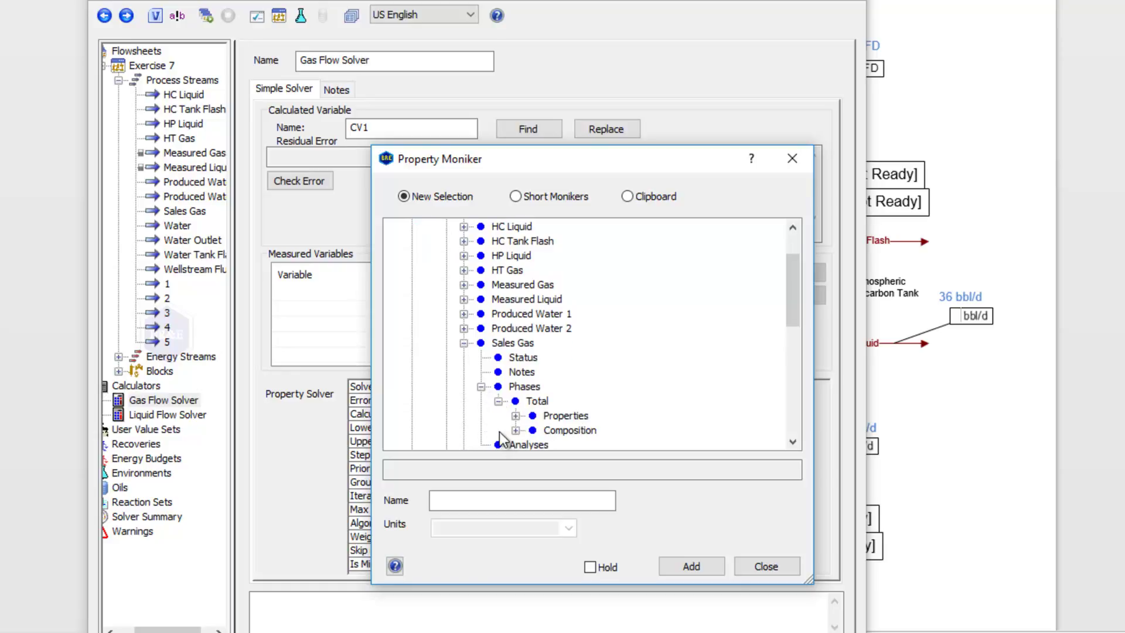
left_click(515, 430)
scroll(623, 354, "down", 5)
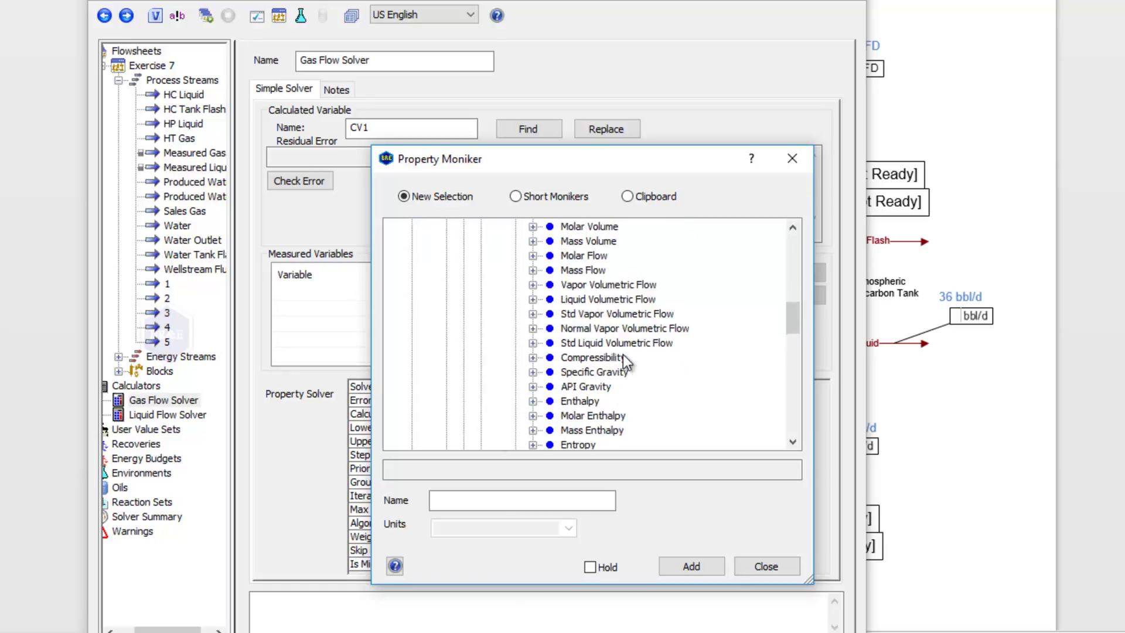
Add Sales Gas Std Vapor Volumetric Flow as GasFlow and close the solver.
left_click(610, 315)
left_click(475, 492)
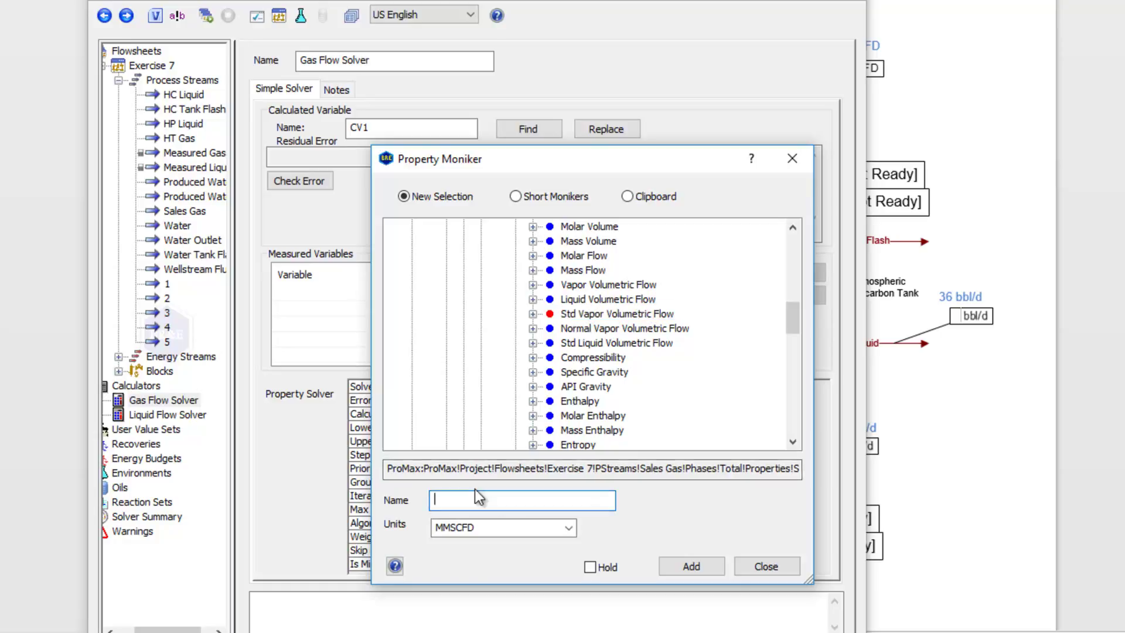
type("GasFlow")
left_click(674, 565)
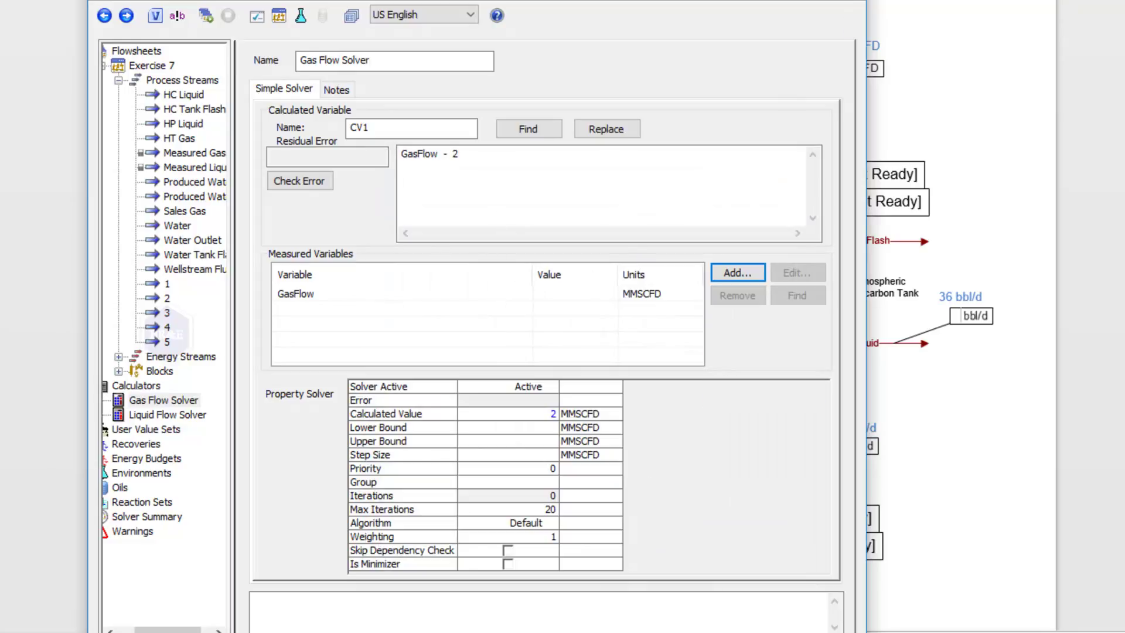
key("Escape")
mouse_move(209, 269)
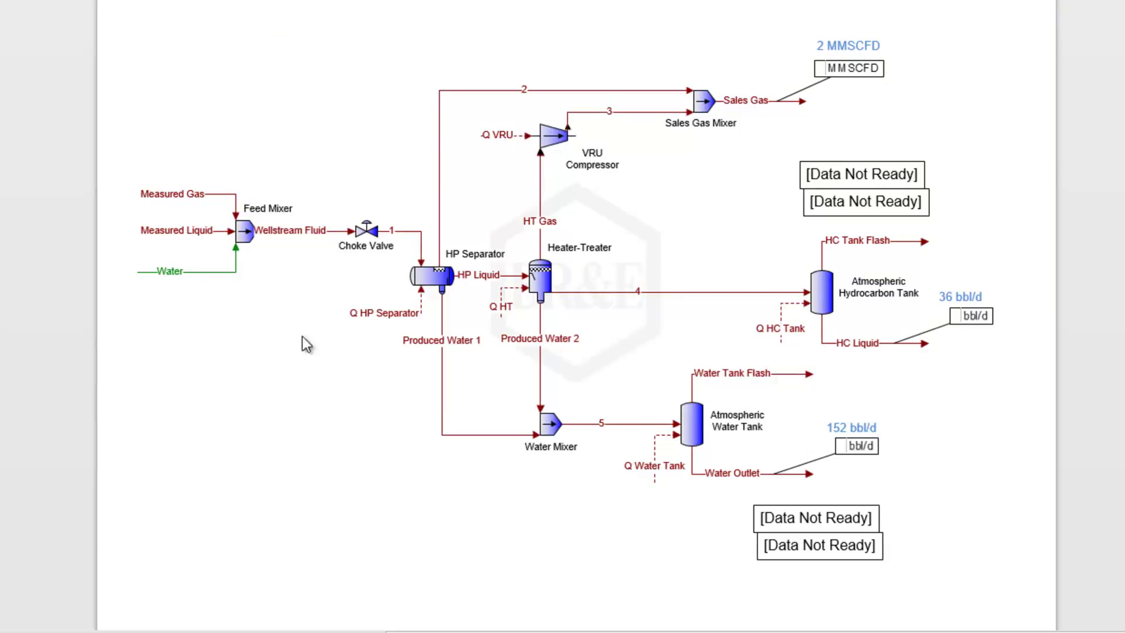
Create a simple solver on the Water stream's 152 bbl/d liquid flow.
double_click(195, 276)
left_click(635, 364)
right_click(634, 363)
left_click(740, 485)
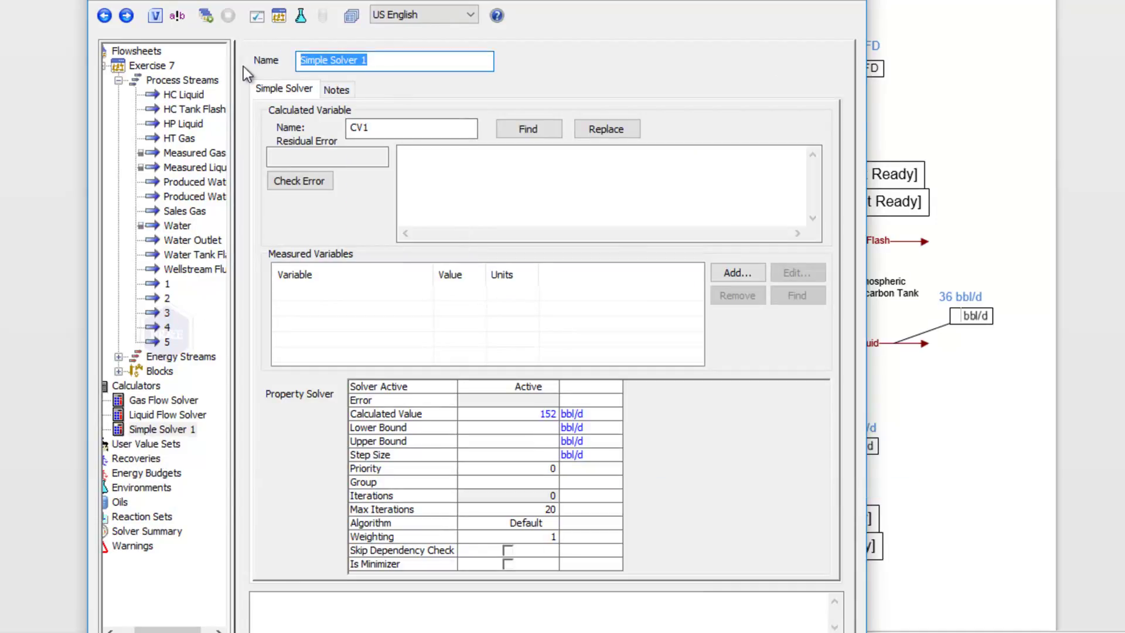
Name it Water Flow Solver with residual WaterFlow - 152.
type("Water Flow Solver")
key("Tab")
left_click(500, 123)
left_click(568, 156)
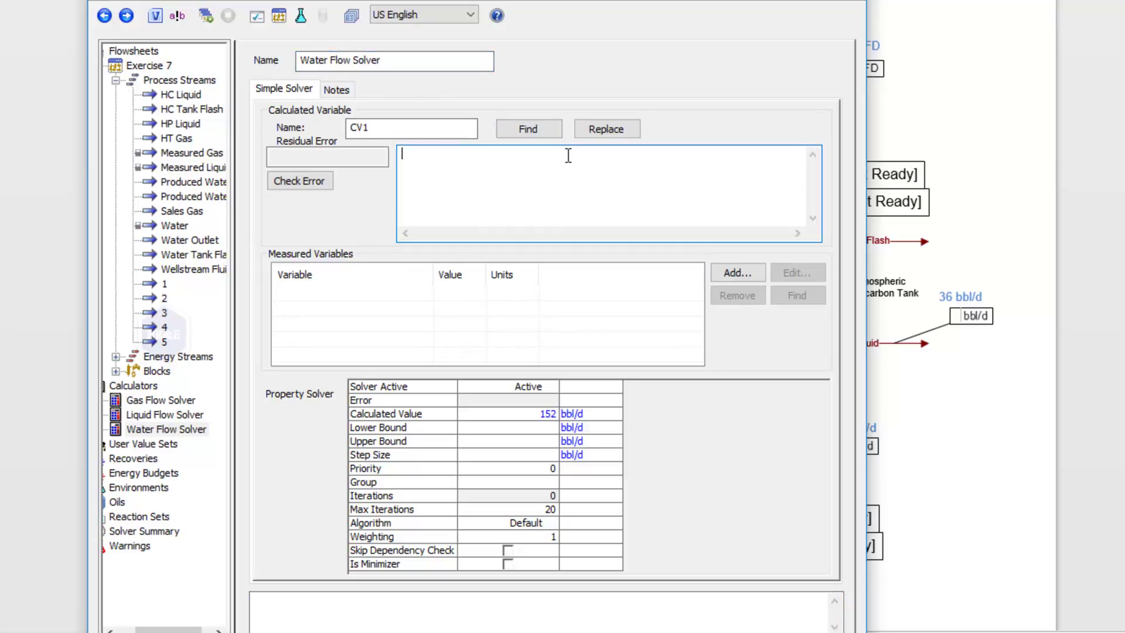
type("WaterFlow")
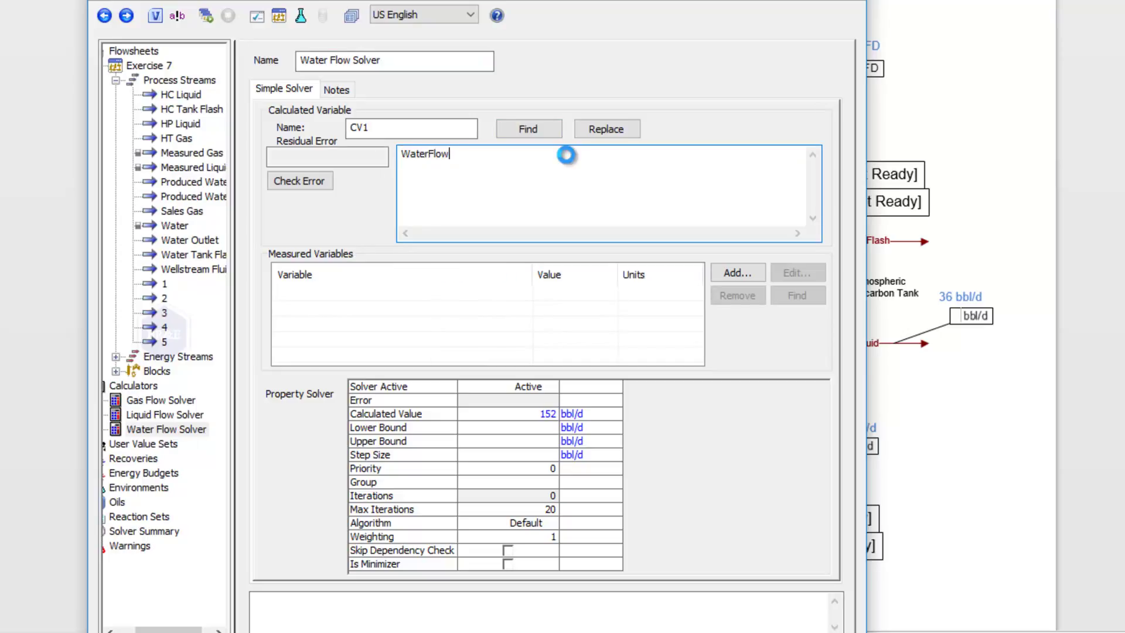
type(" - 152")
Browse to the Water Outlet Total phase properties for a new measured variable.
left_click(729, 273)
scroll(609, 275, "up", 5)
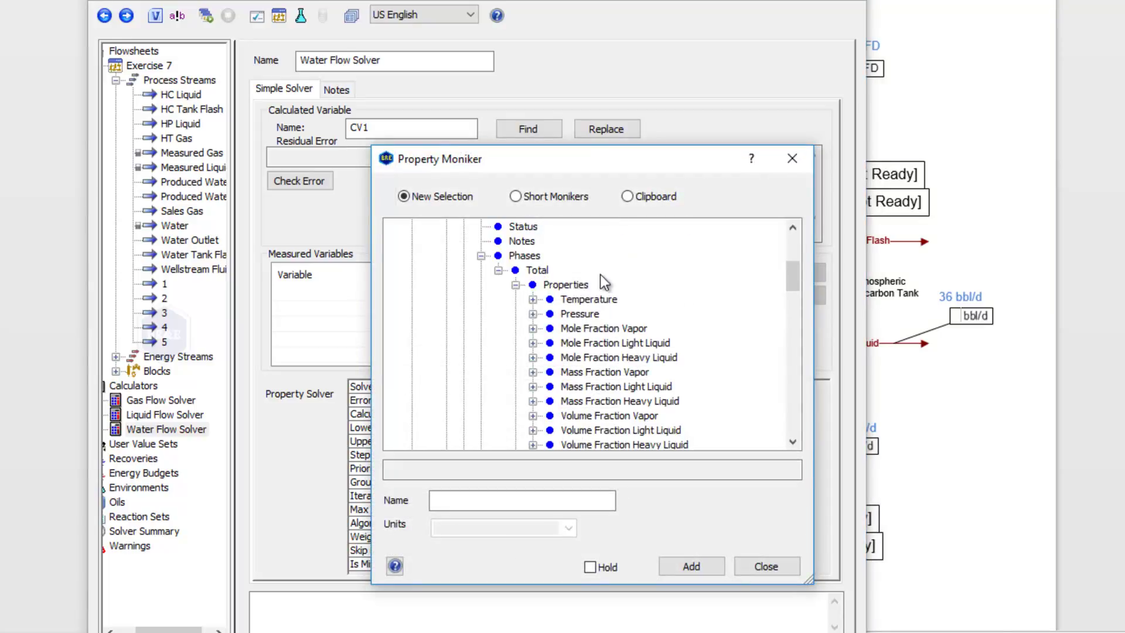
left_click(481, 256)
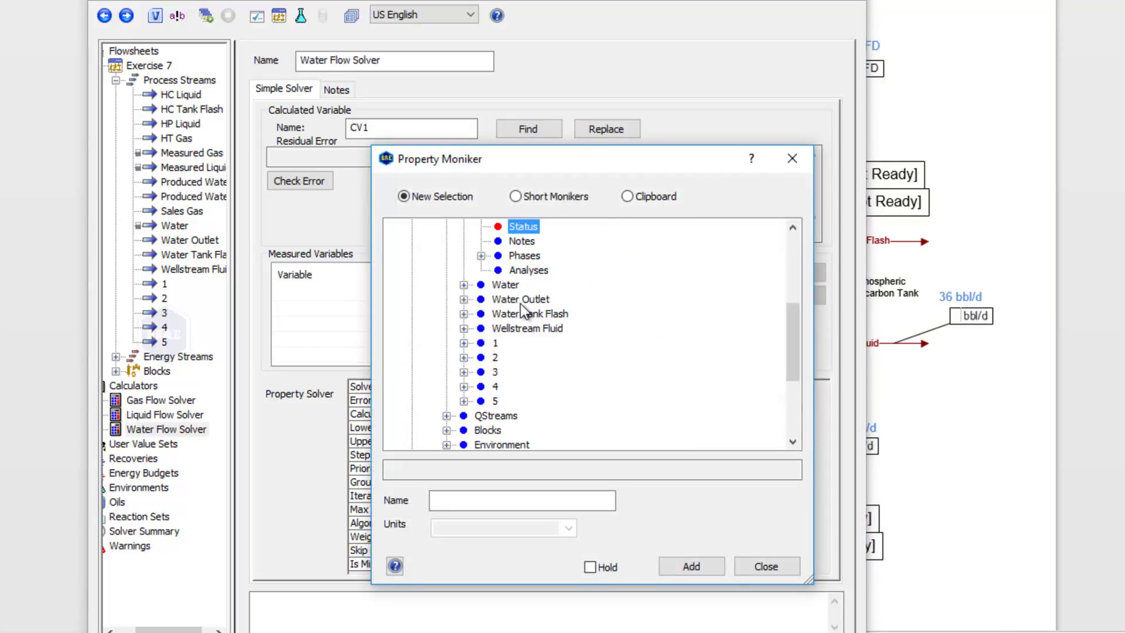
left_click(464, 300)
left_click(481, 343)
left_click(498, 358)
left_click(516, 373)
scroll(646, 354, "down", 3)
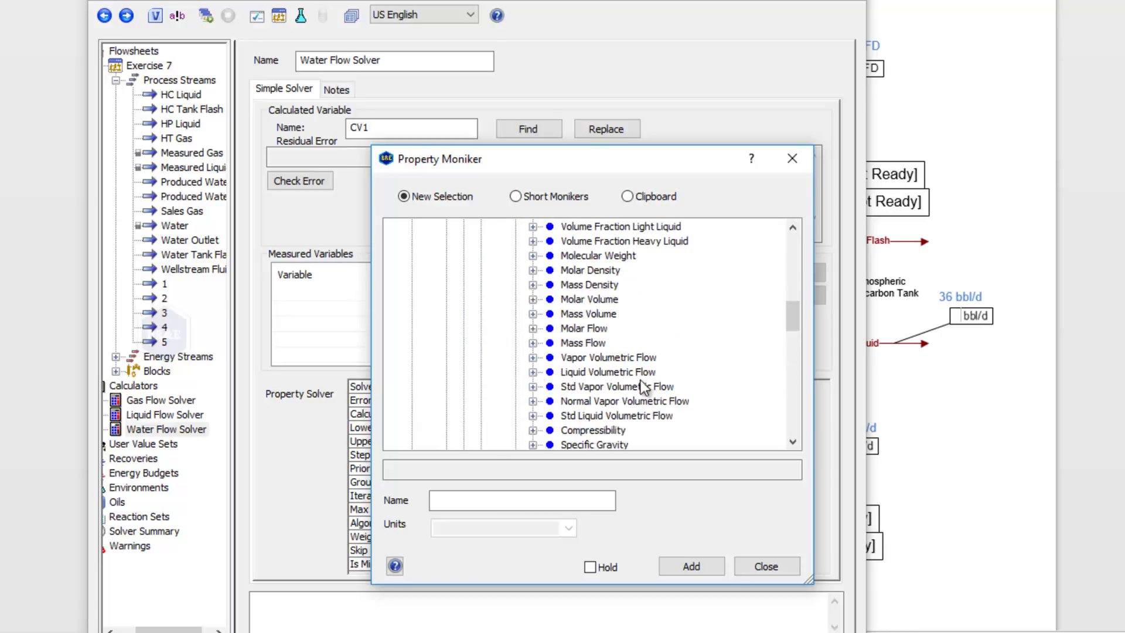
Add Water Outlet Std Liquid Volumetric Flow as measured variable WaterFlow.
left_click(626, 415)
left_click(520, 498)
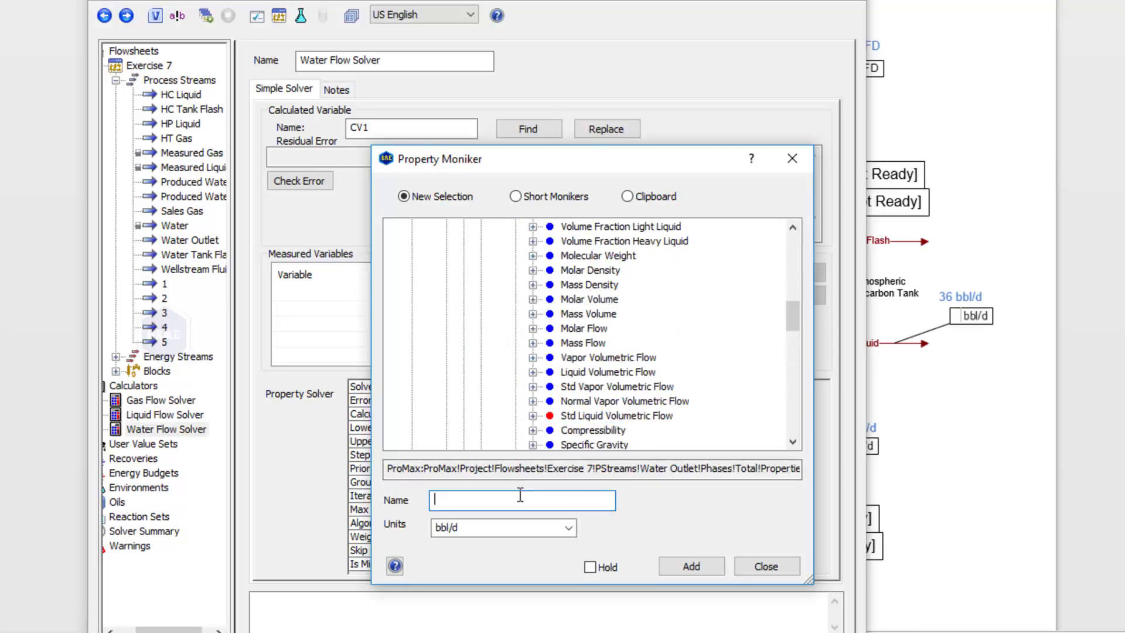
type("WaterFlow")
left_click(692, 569)
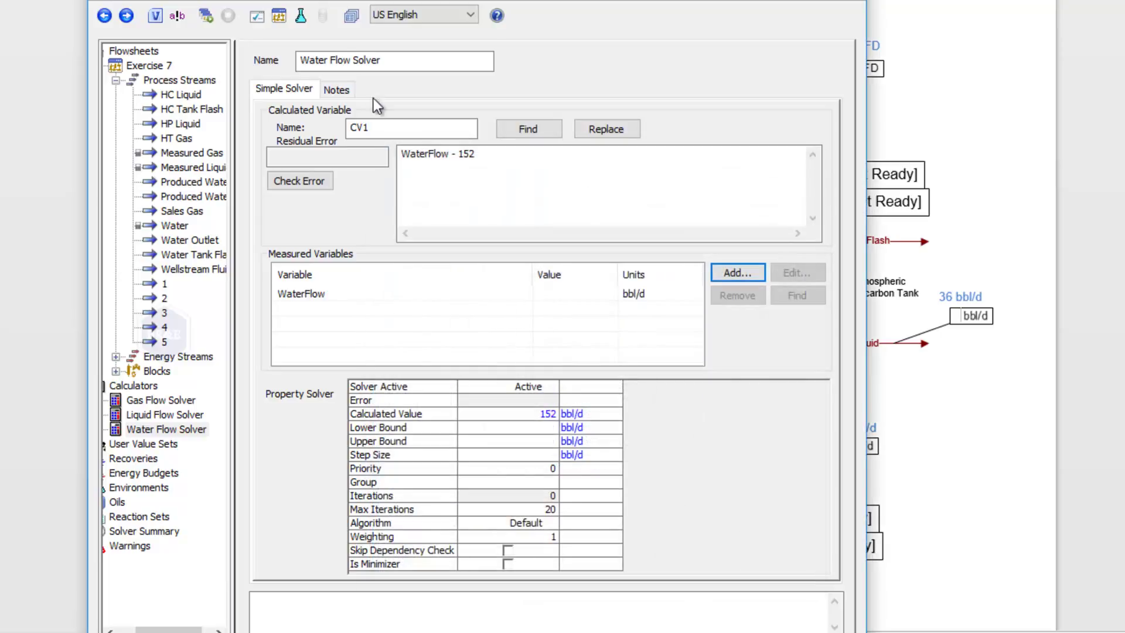
left_click(504, 225)
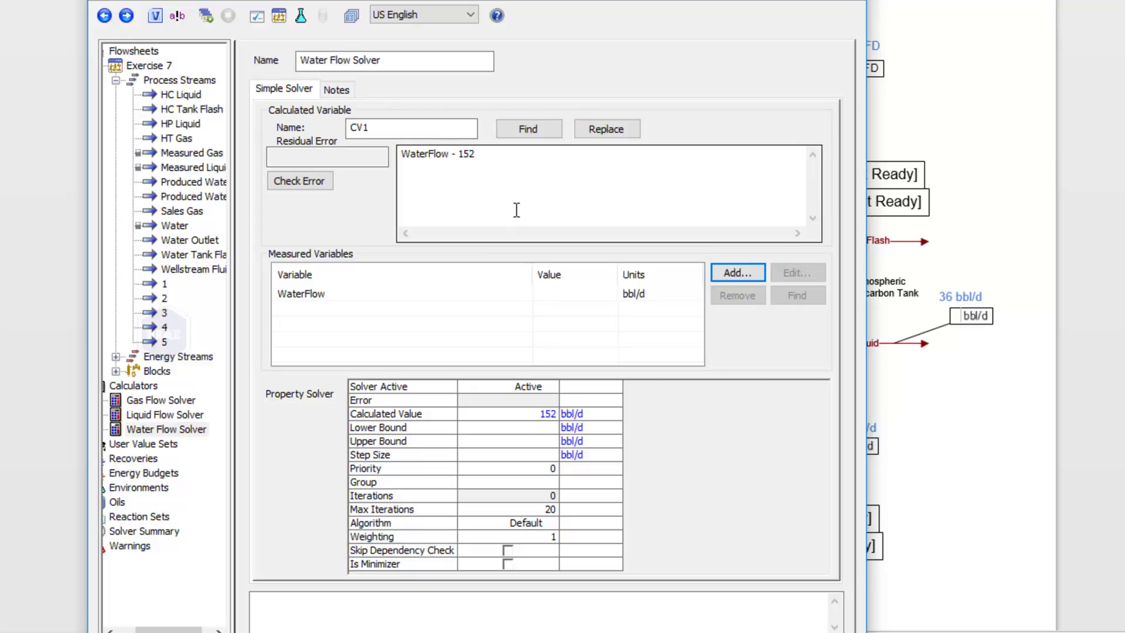
Close the Water Flow Solver window to return to the flowsheet.
left_click(857, 4)
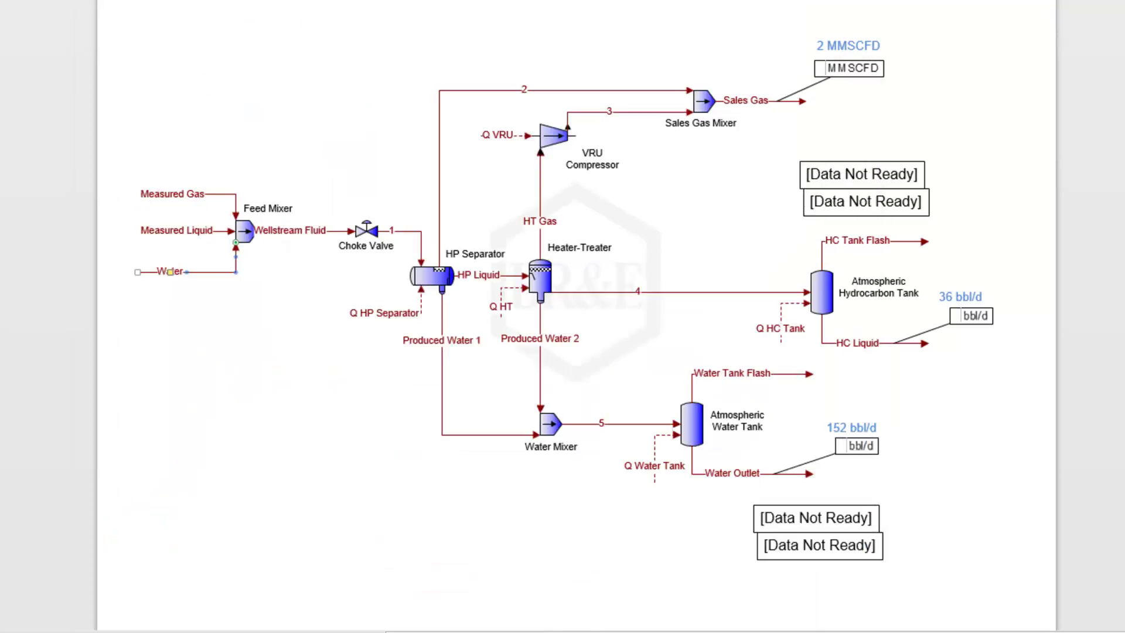